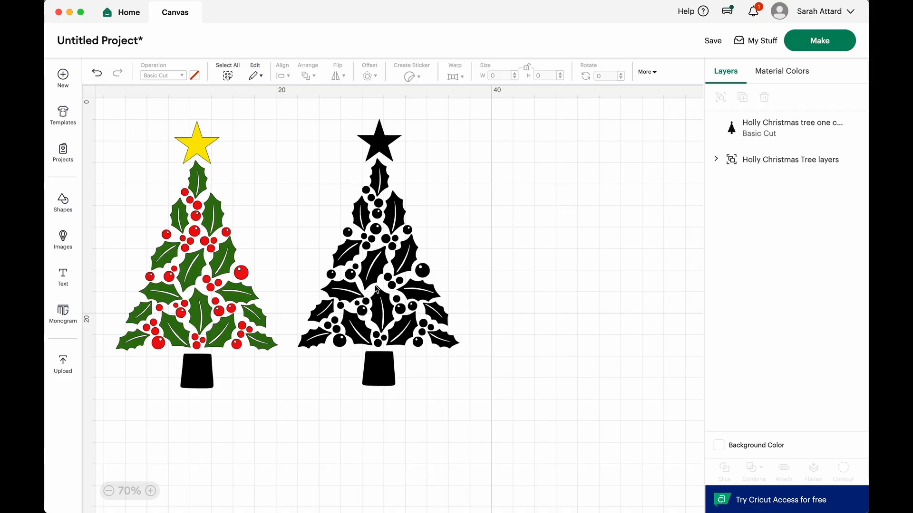
Move the one-colour black holly tree farther away from the multicolour tree.
drag(375, 288, 445, 295)
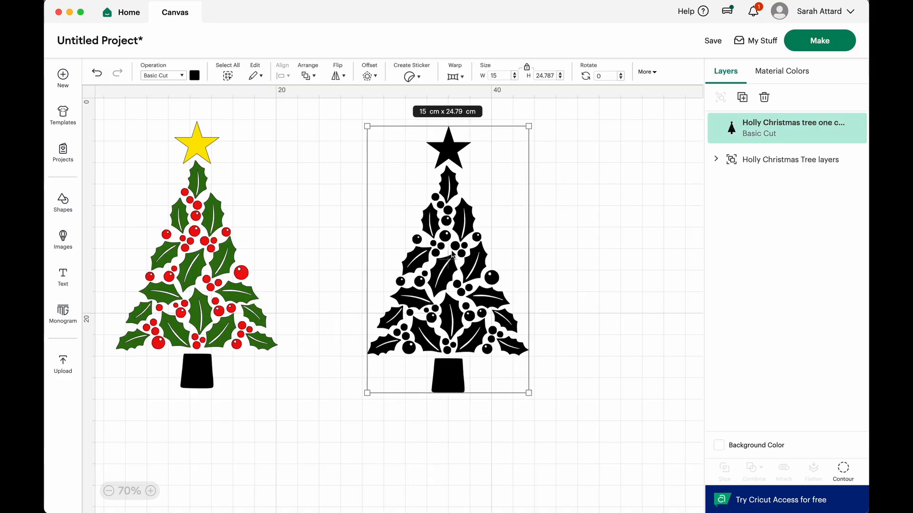
click(585, 203)
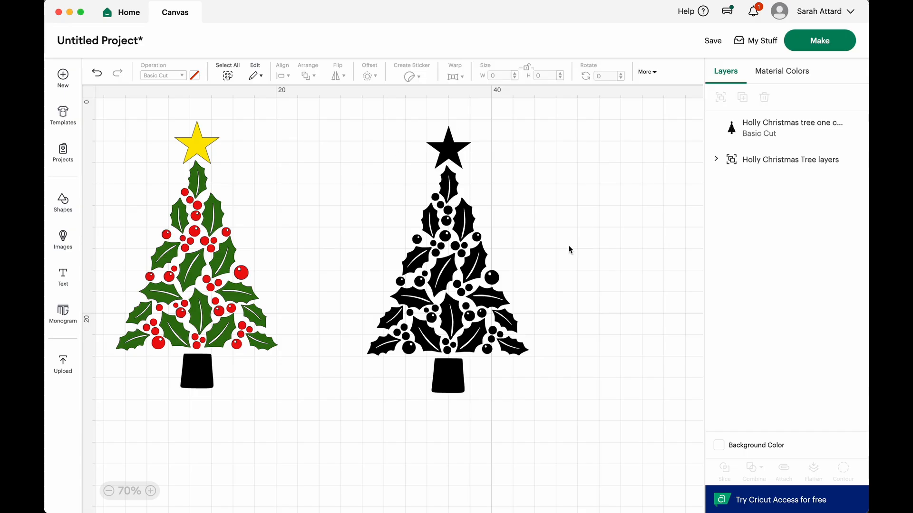
drag(432, 271, 446, 269)
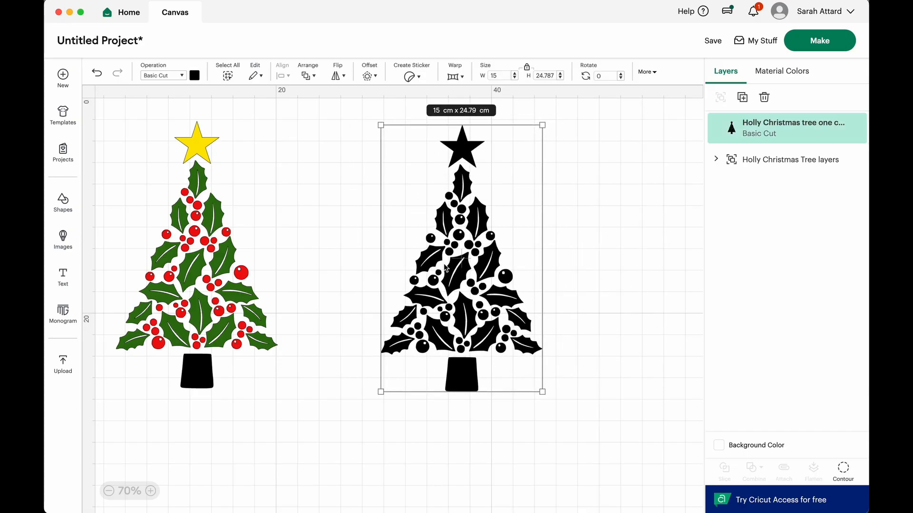
click(603, 211)
drag(471, 232, 533, 221)
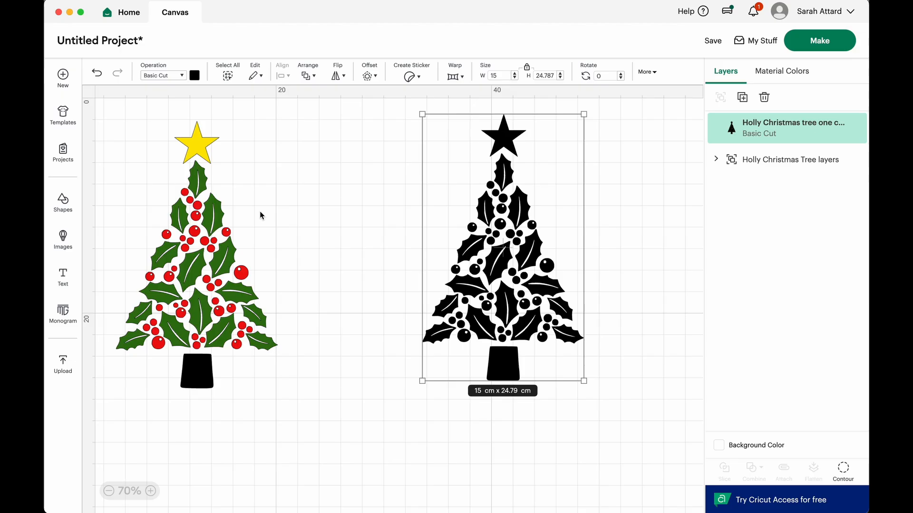
Expand the Holly Christmas Tree layers group and examine its berry, leaf, star and pot layers one by one.
click(207, 185)
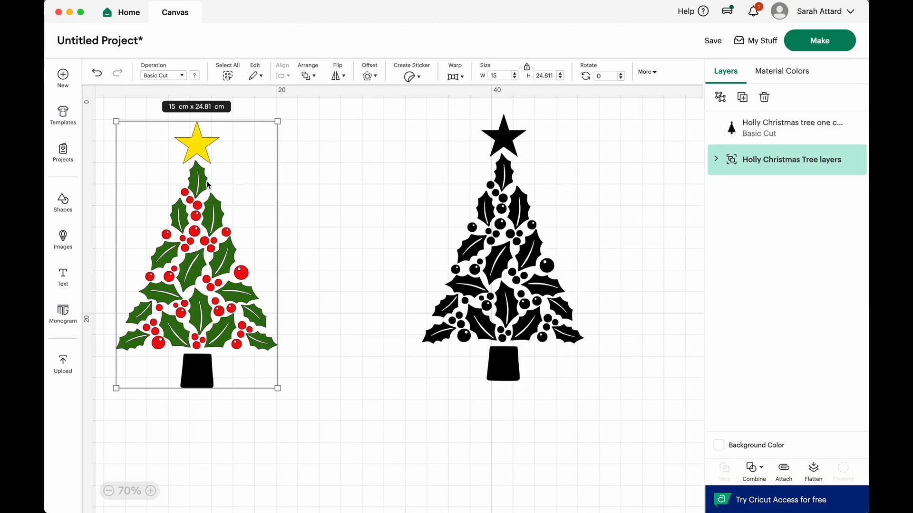
click(716, 160)
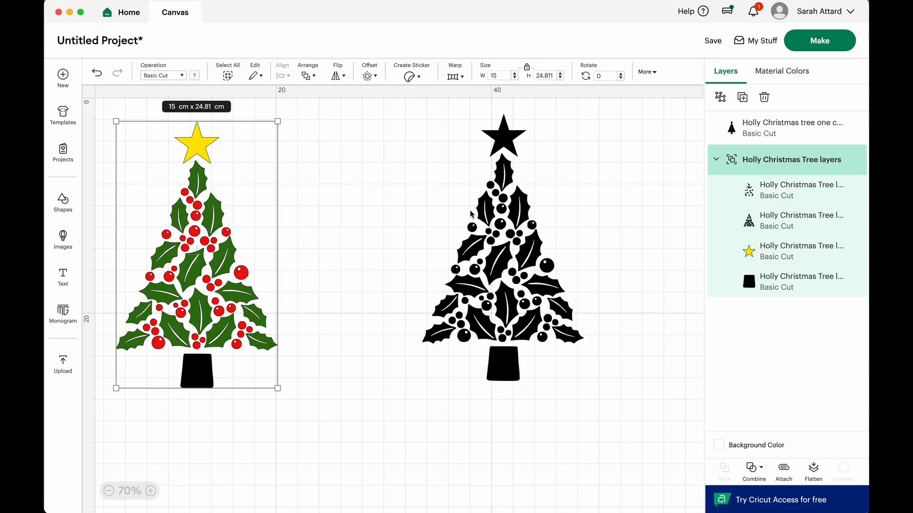
click(764, 196)
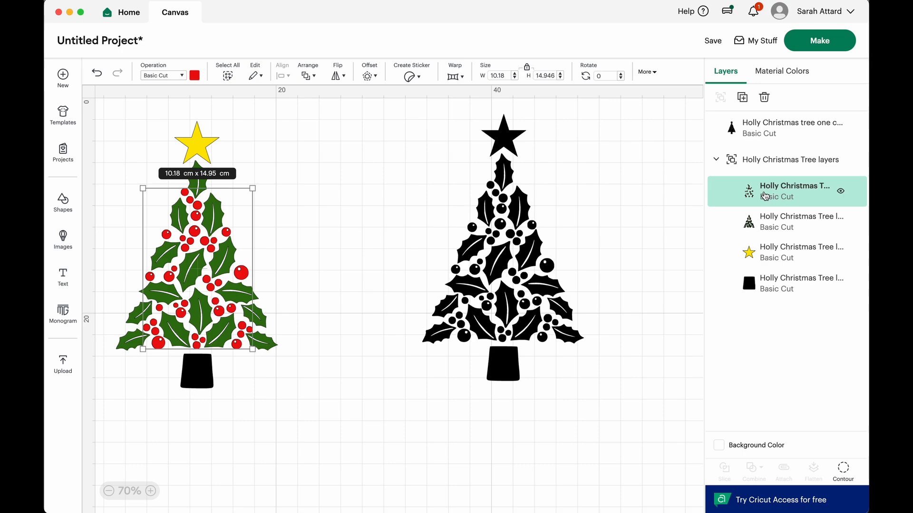
click(769, 223)
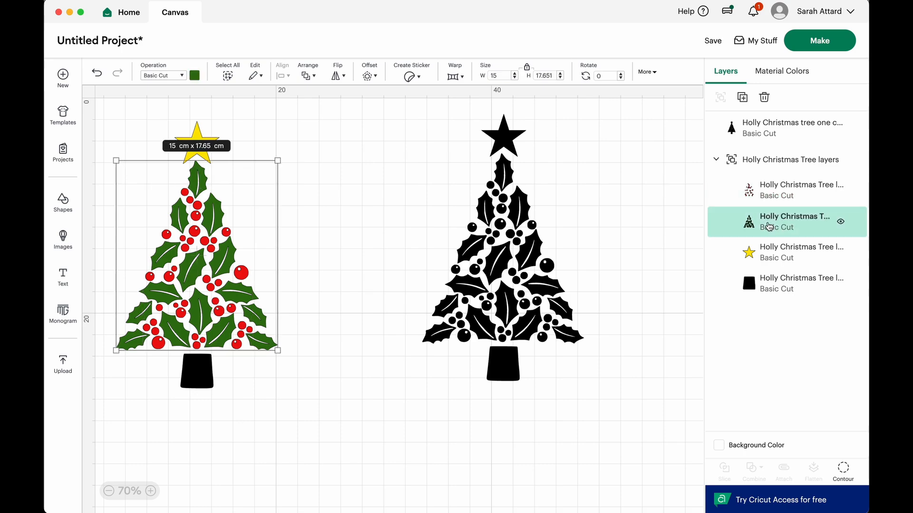
click(770, 258)
click(766, 287)
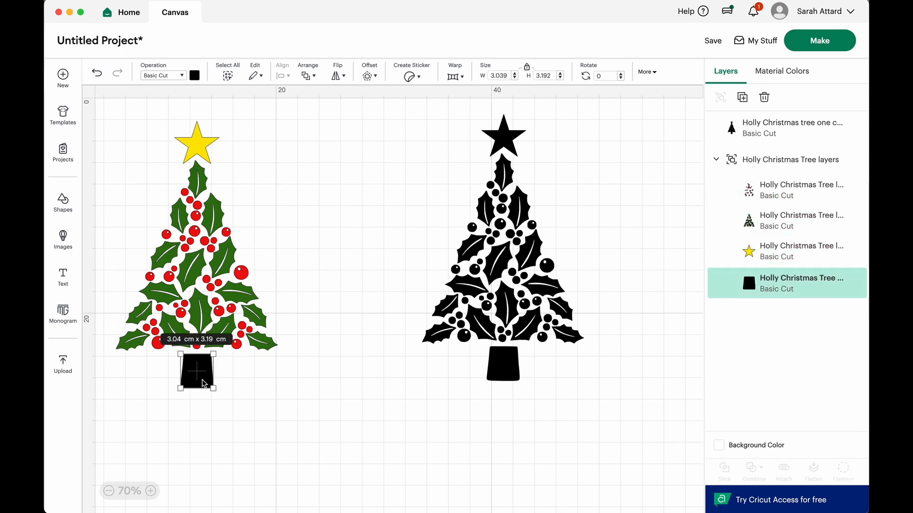
click(298, 369)
click(203, 211)
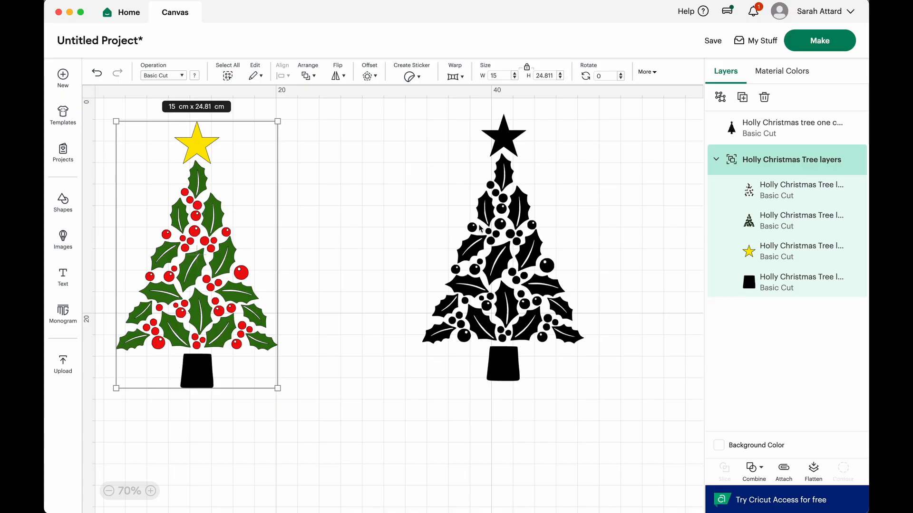
Move the black tree back closer to the multicolour tree.
drag(480, 228, 391, 233)
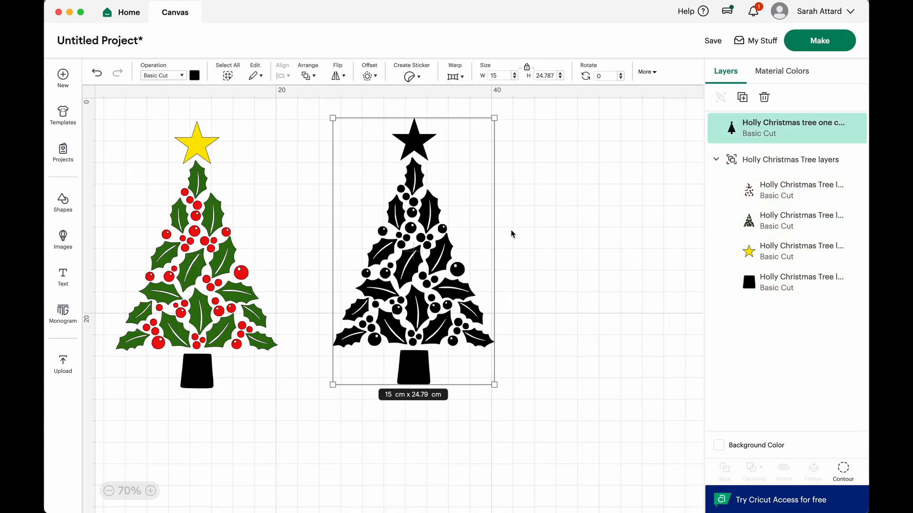
scroll(511, 232, down, 3)
scroll(510, 232, right, 3)
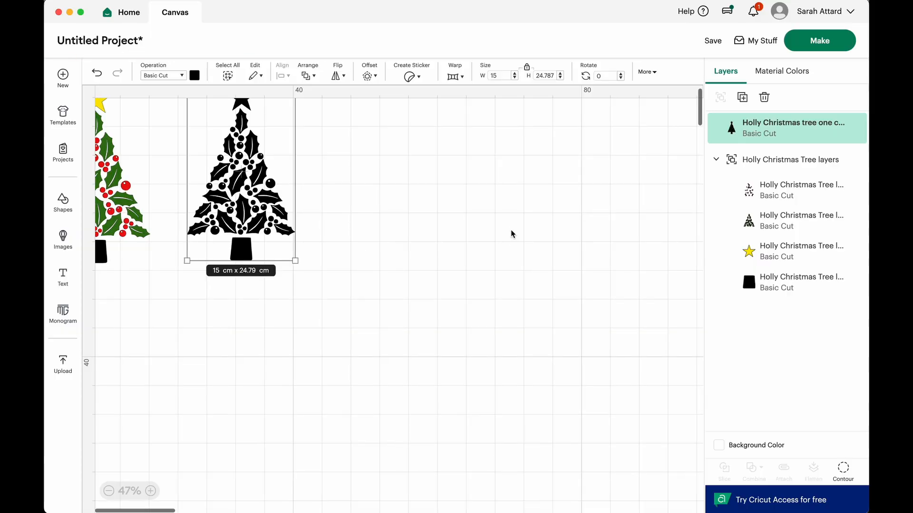
scroll(511, 233, up, 2)
scroll(511, 233, left, 4)
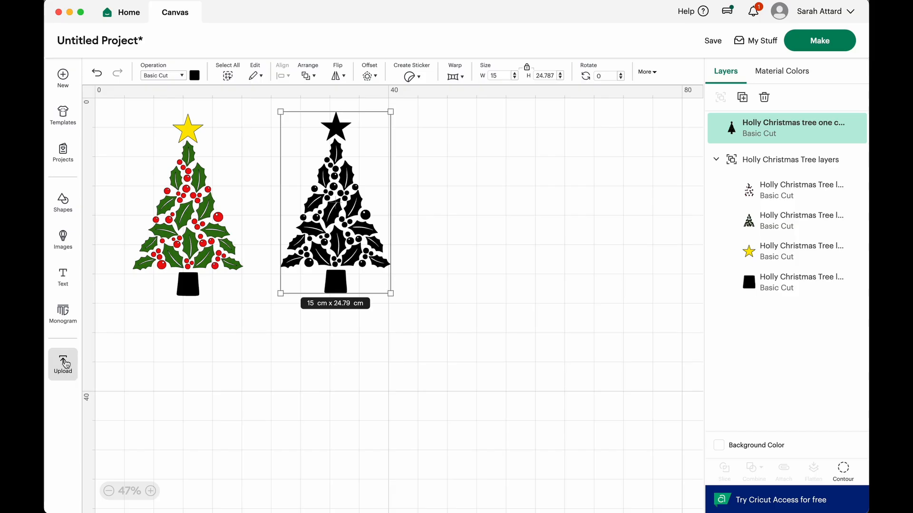
Add the recently uploaded black tag image to the canvas and place it beside the black tree.
click(66, 364)
click(169, 370)
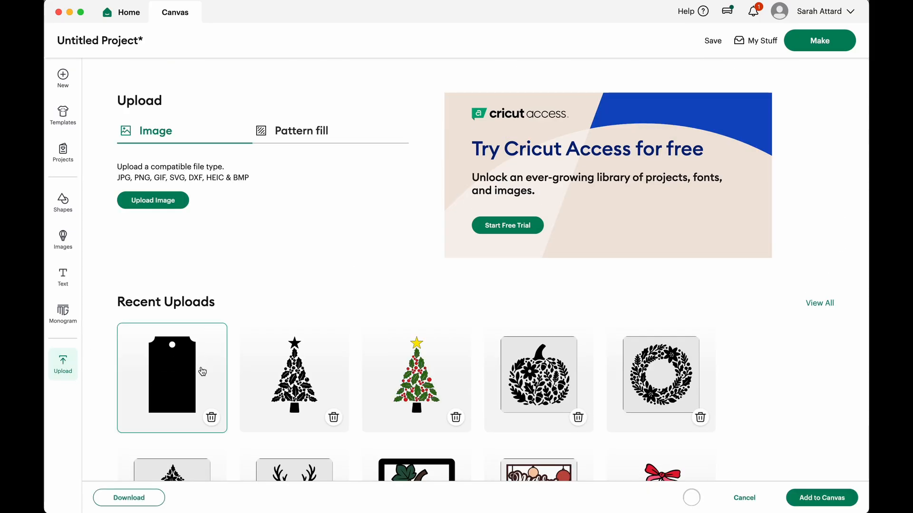
click(809, 499)
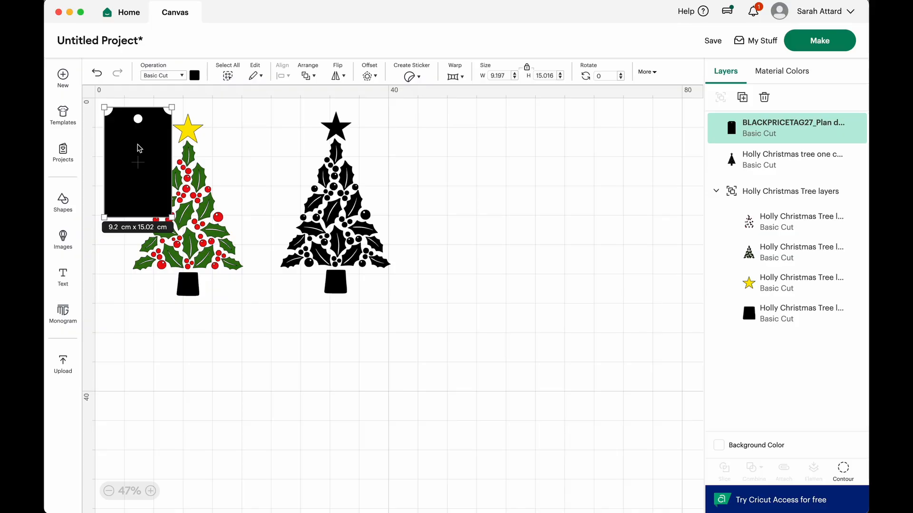
drag(139, 147, 479, 168)
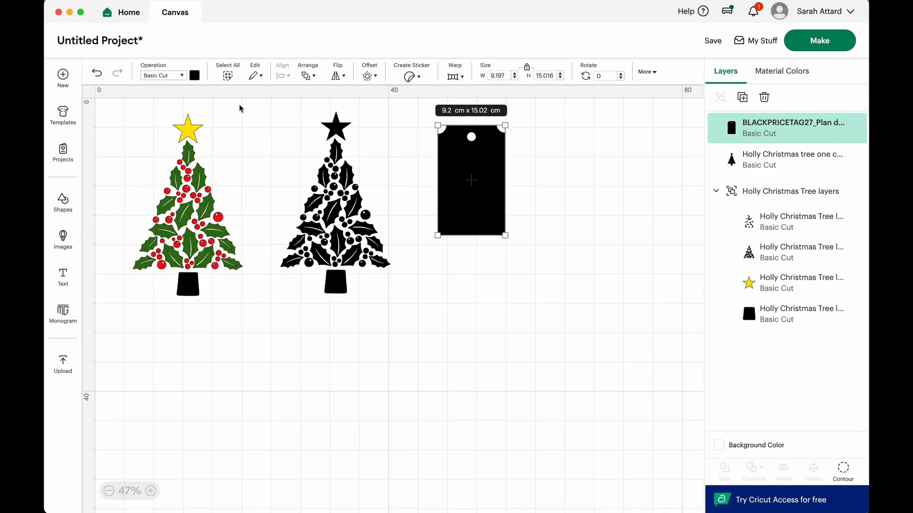
Recolour the tag light grey and shift it slightly closer to the black tree.
click(194, 75)
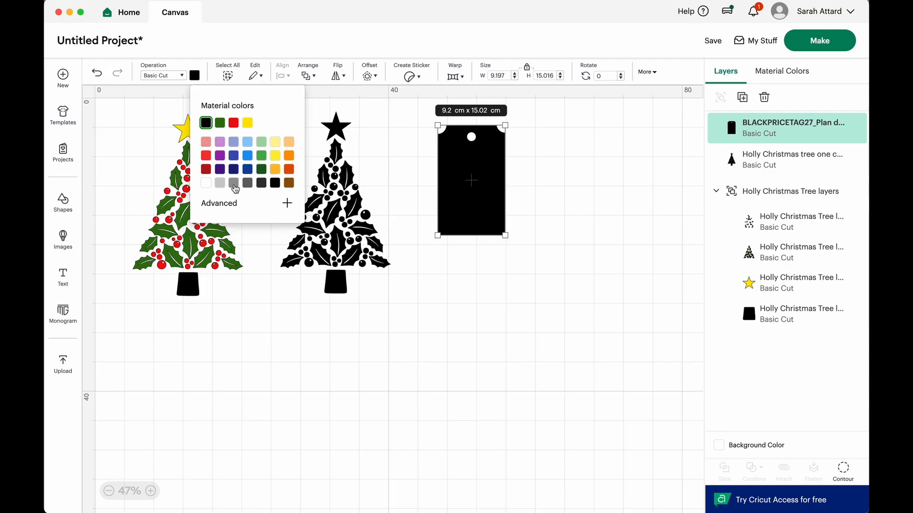
click(234, 183)
mouse_move(471, 200)
mouse_down()
mouse_move(469, 220)
mouse_move(460, 204)
mouse_up()
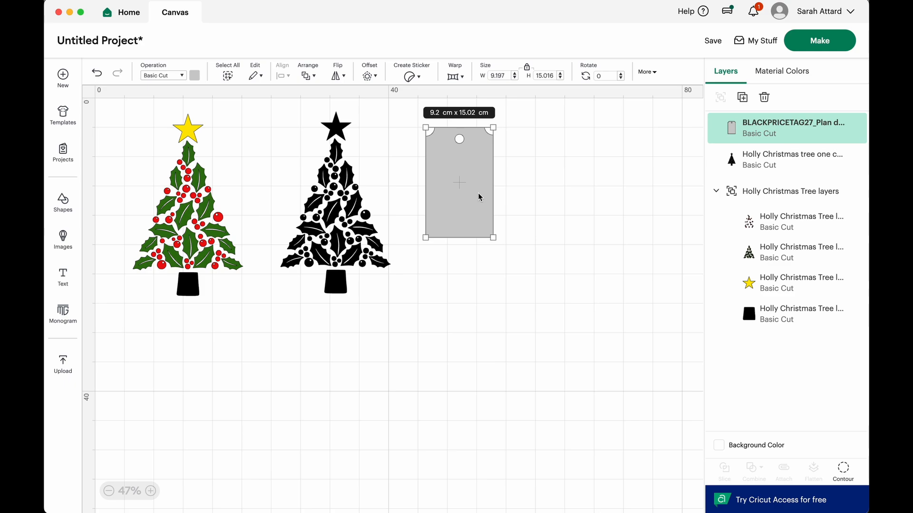
Set the tag's height to 11 cm with its proportions locked.
click(538, 75)
text(11)
key(Tab)
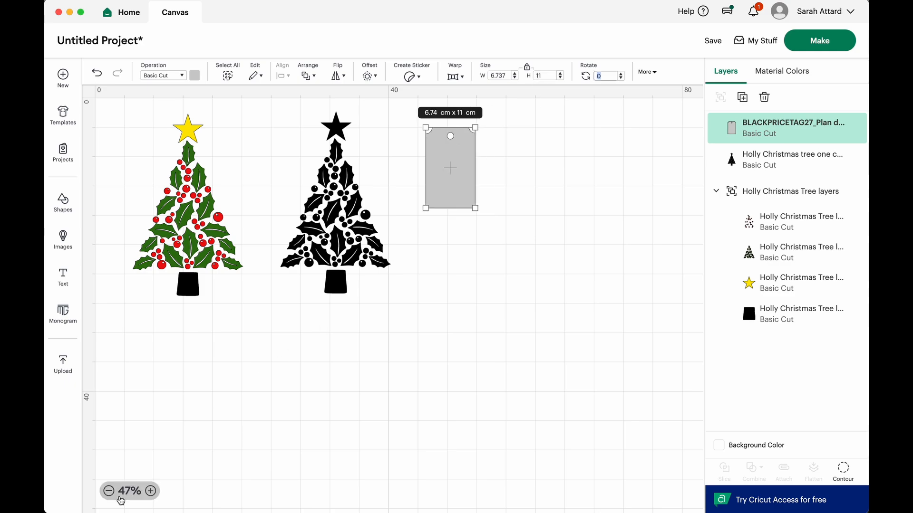
Duplicate the grey tag and place the copy below the original.
click(151, 491)
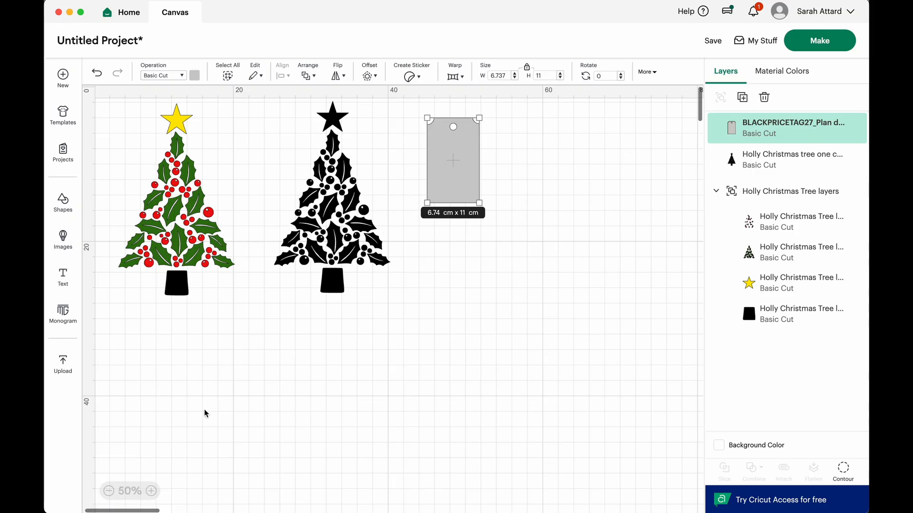
scroll(204, 412, up, 3)
scroll(366, 326, left, 3)
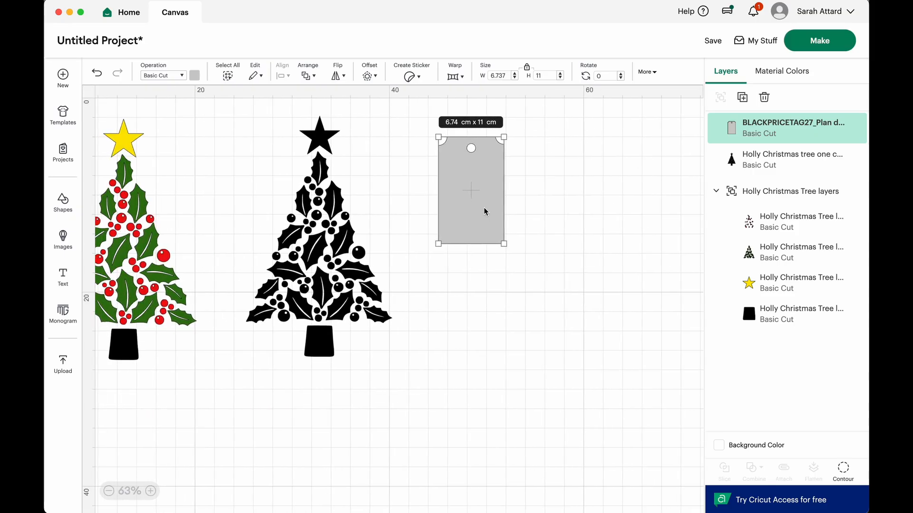
key(super+v)
drag(179, 170, 561, 362)
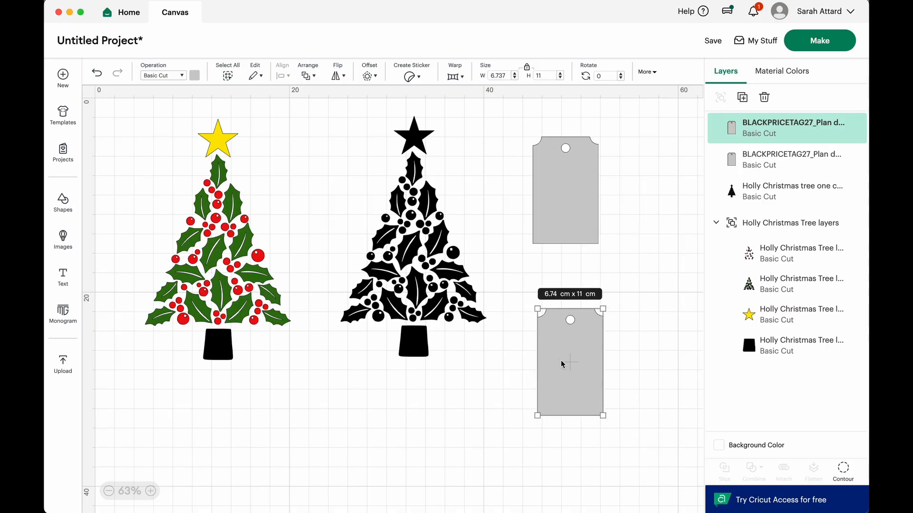
Resize the black tree proportionally to a height of 9 cm.
click(404, 241)
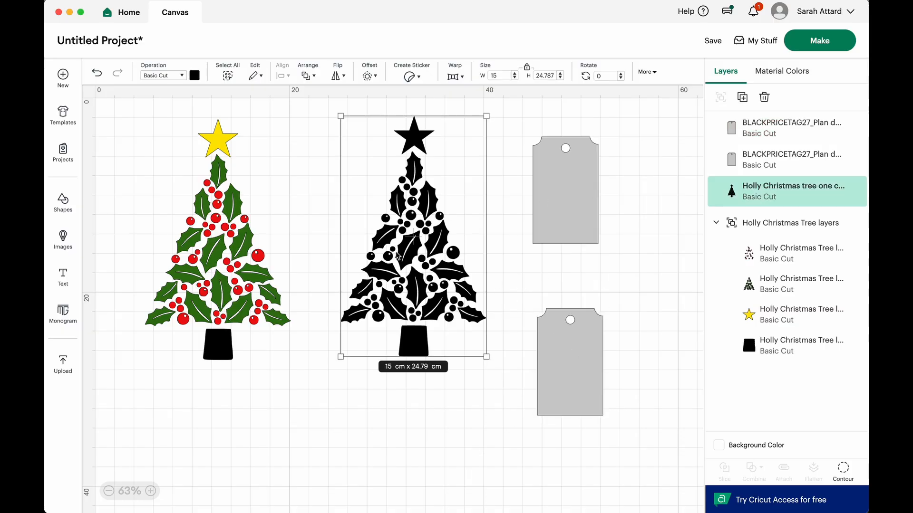
click(550, 74)
text(90)
key(Tab)
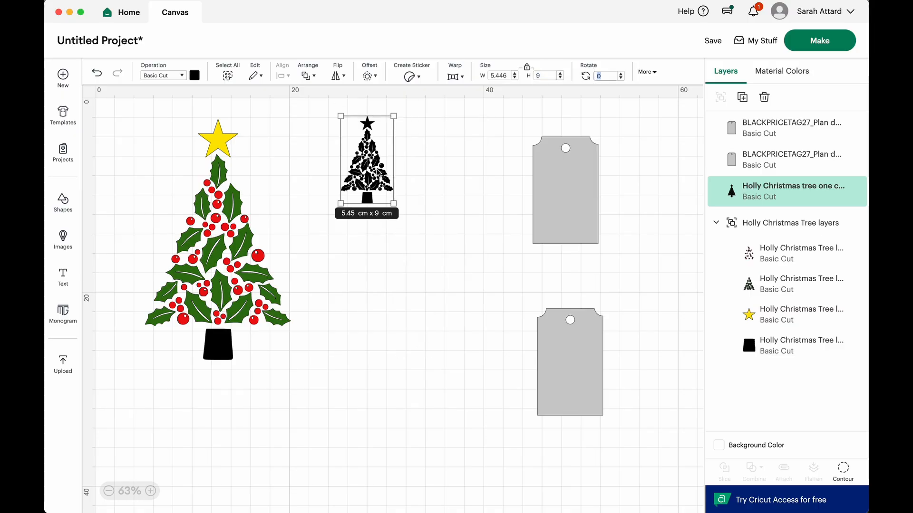
Place the black tree on the upper tag and bring it to the front.
drag(377, 172, 567, 201)
click(308, 76)
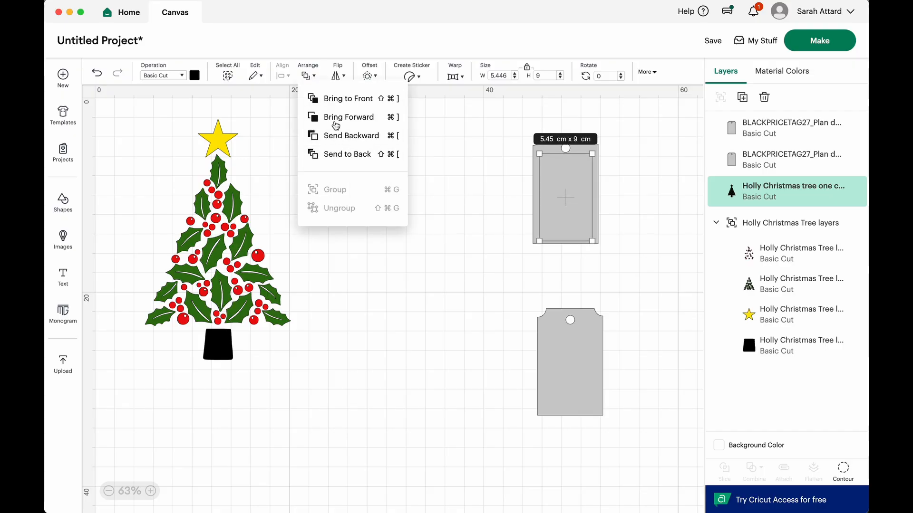
click(332, 97)
Resize the multicolour tree group proportionally to a height of 9 cm.
click(229, 242)
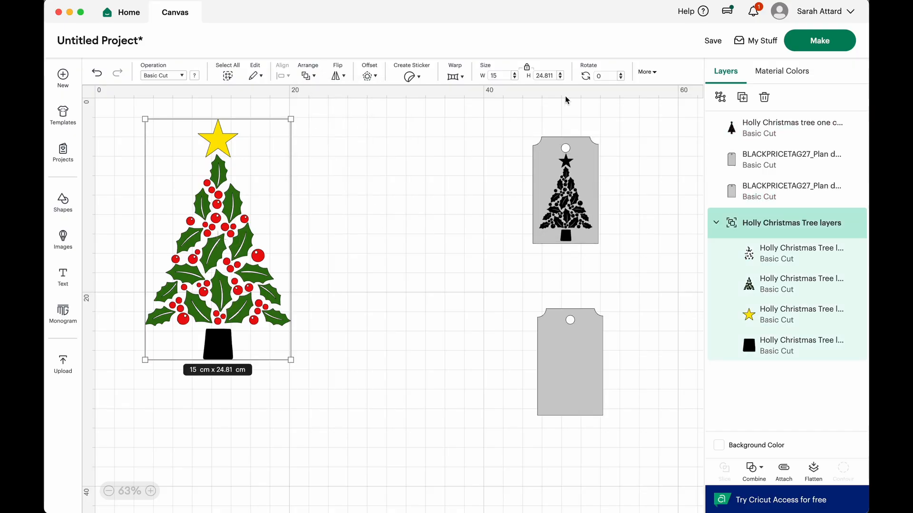
click(545, 75)
text(9)
key(Return)
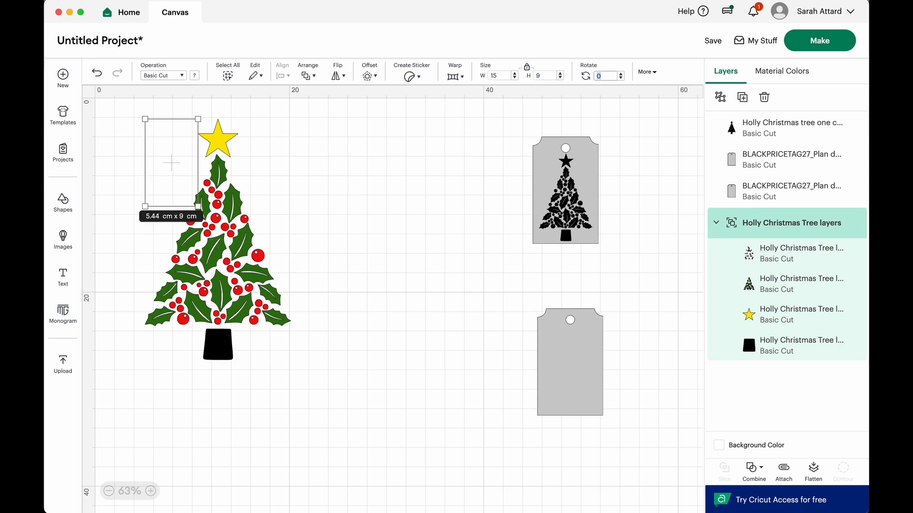
Place the multicolour tree on the lower tag and bring it to the front.
drag(196, 198, 560, 374)
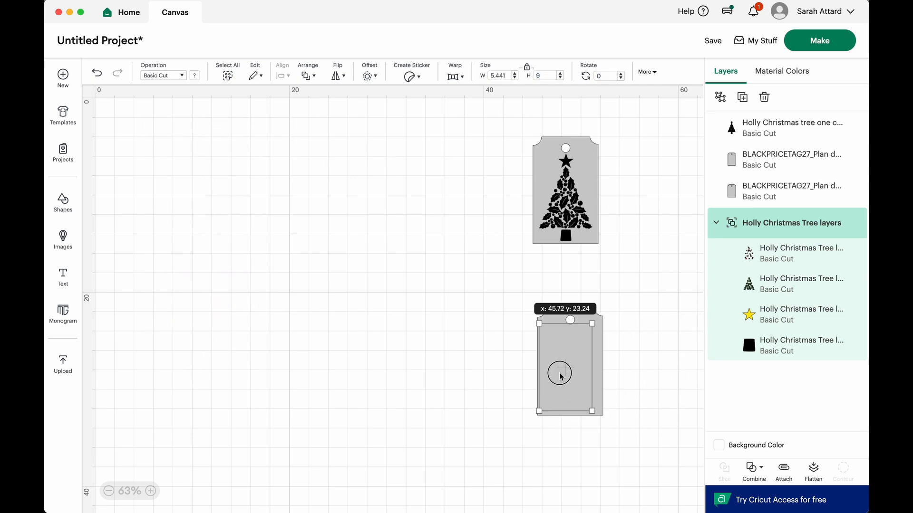
click(309, 75)
click(328, 99)
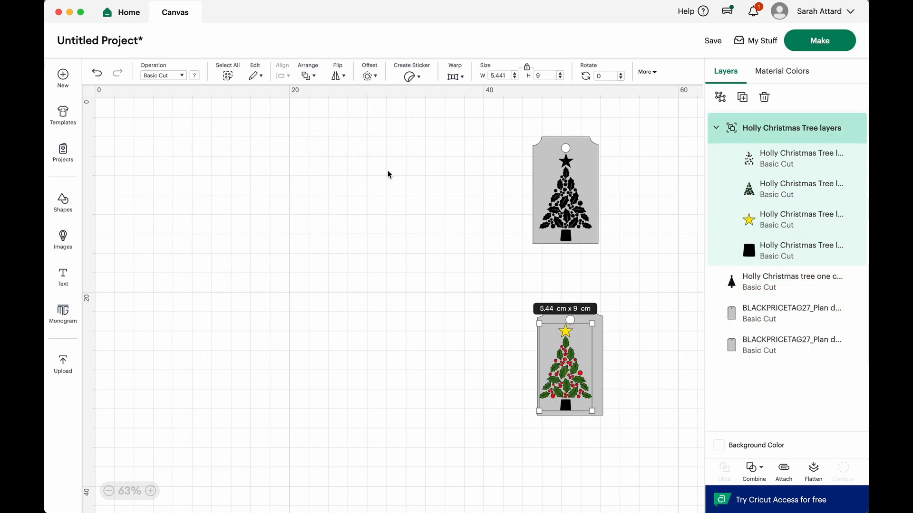
click(486, 163)
Move each tag together with its tree to the start of the canvas, setting the two tags side by side.
drag(502, 122, 667, 285)
drag(576, 222, 199, 201)
drag(518, 303, 670, 447)
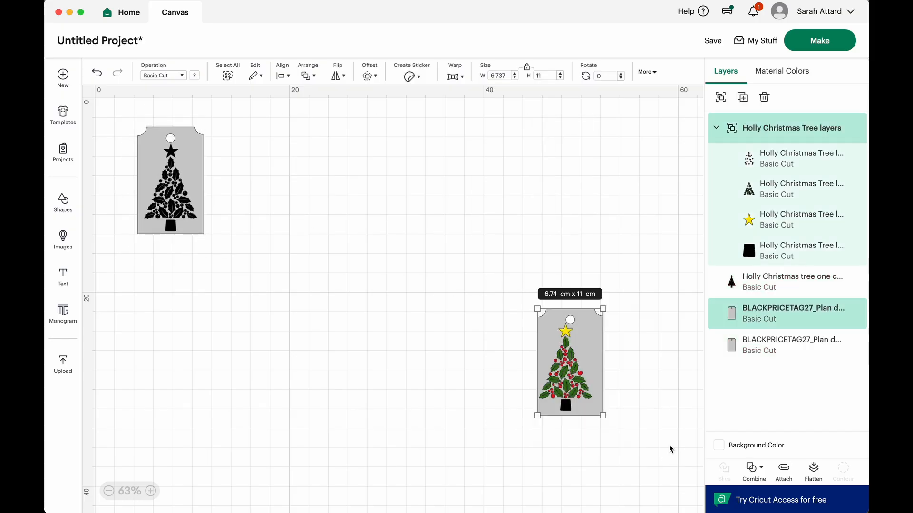
drag(594, 383, 314, 220)
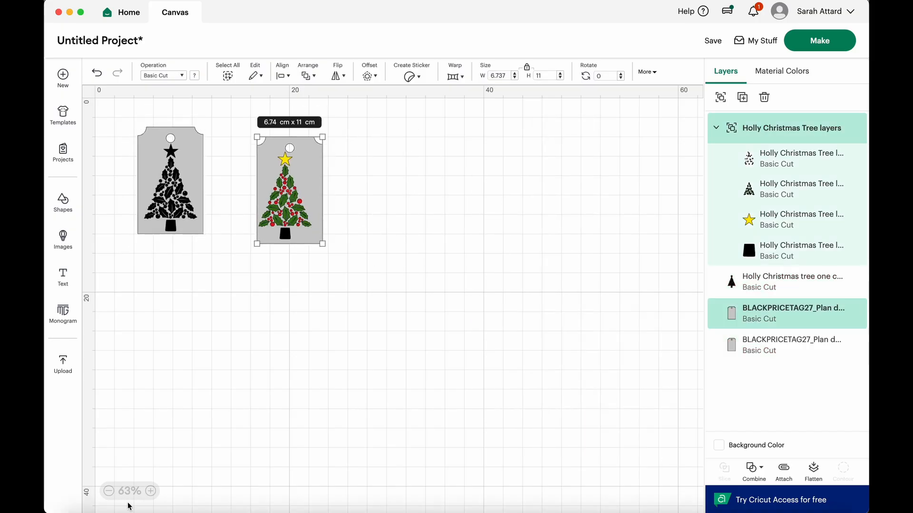
Fine-tune the black tree's tag and centre the multicolour tree below the hole of its own tag.
click(150, 491)
click(153, 491)
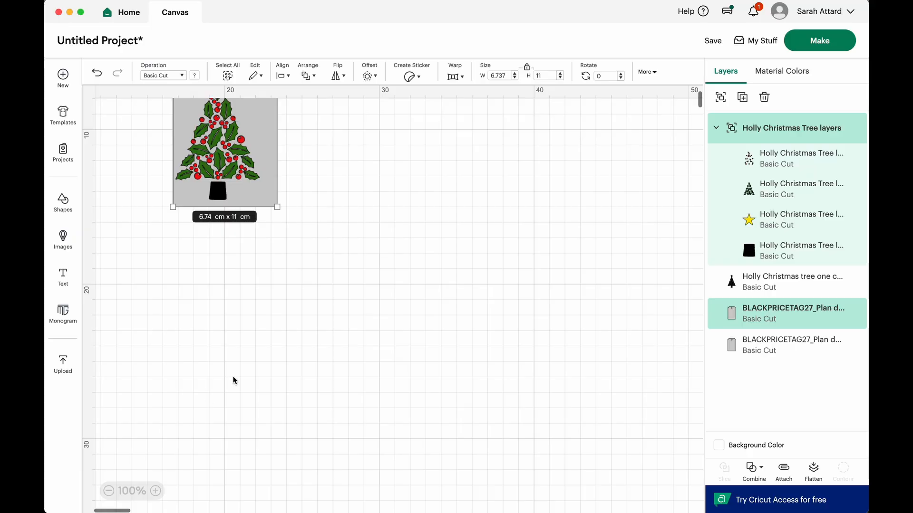
scroll(232, 376, up, 4)
scroll(232, 375, left, 5)
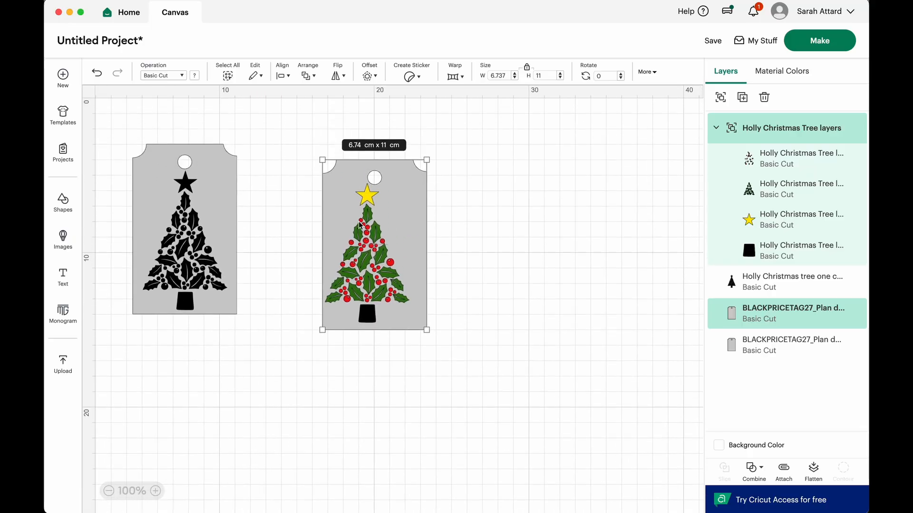
drag(159, 232, 185, 240)
click(300, 238)
drag(372, 261, 380, 267)
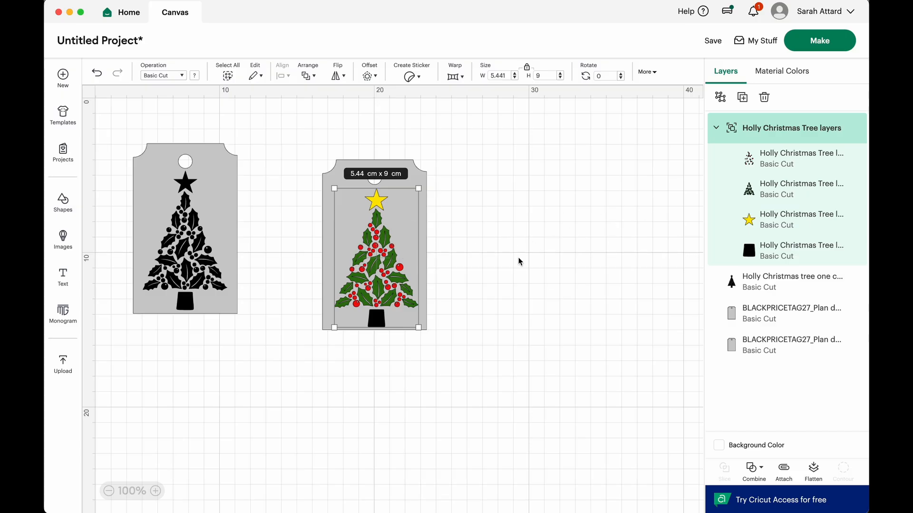
click(553, 252)
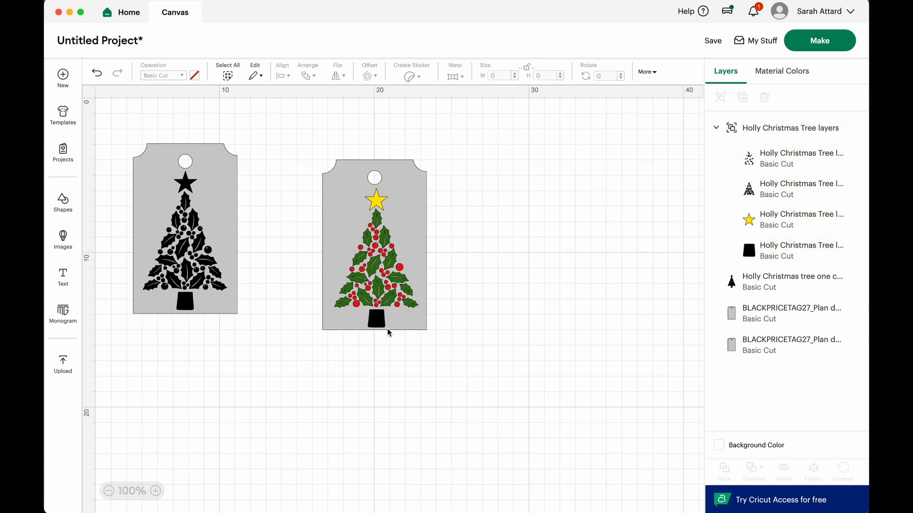
Check the multicolour tree up close and send the finished tag design to mat preparation.
scroll(388, 276, up, 5)
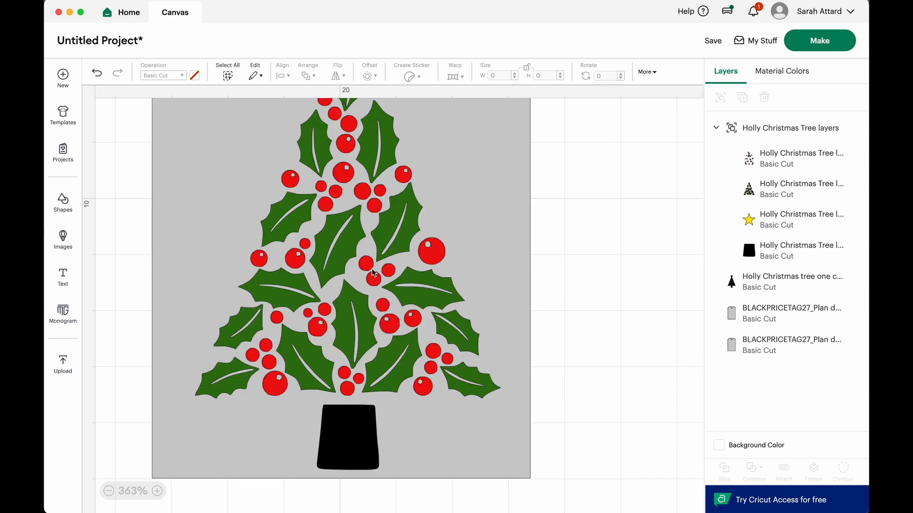
scroll(371, 290, down, 10)
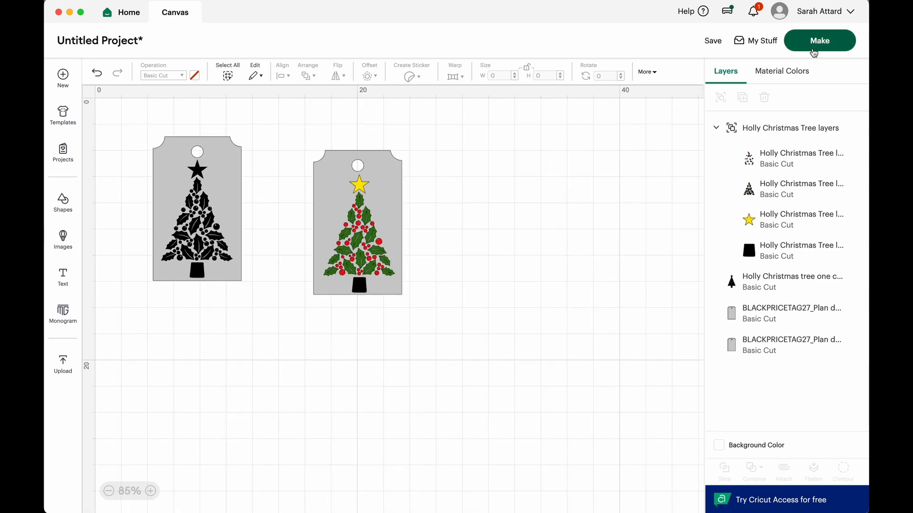
click(819, 42)
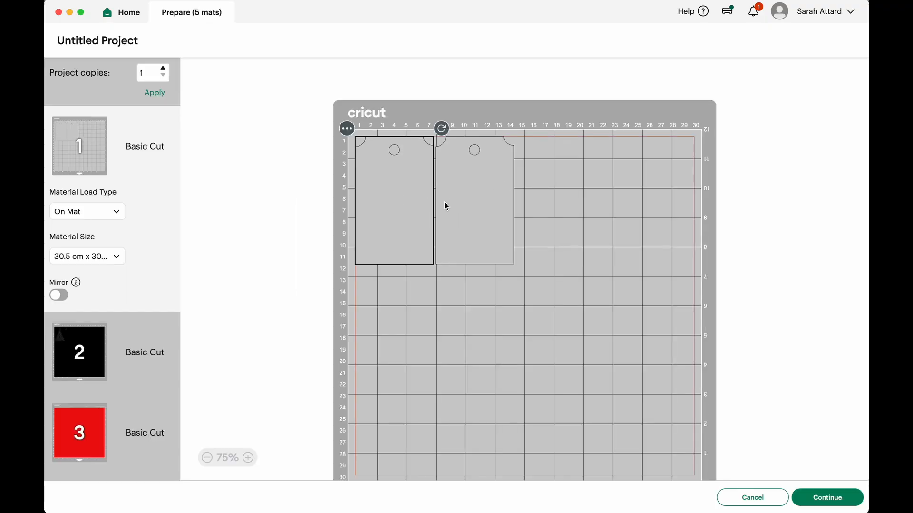
Examine the cut layouts on the black, red, yellow and green mats, and return to the grey tag mat.
click(85, 364)
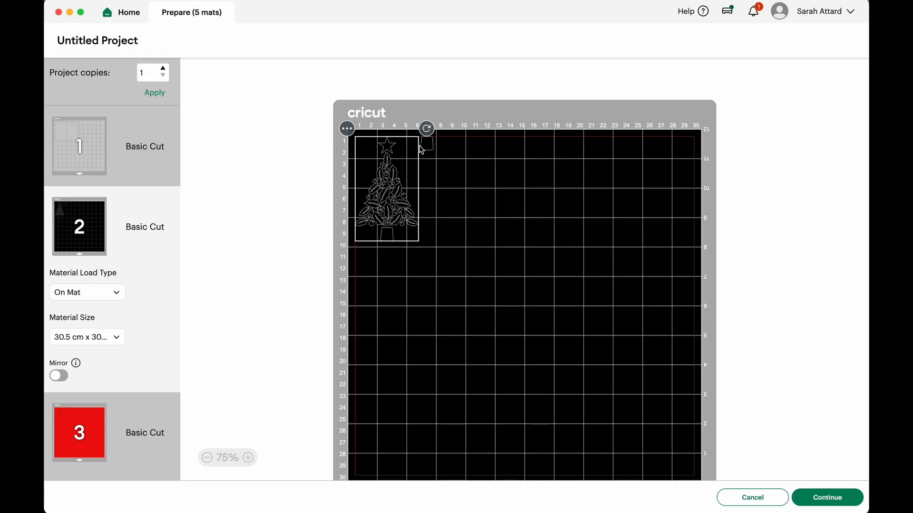
scroll(381, 202, up, 1)
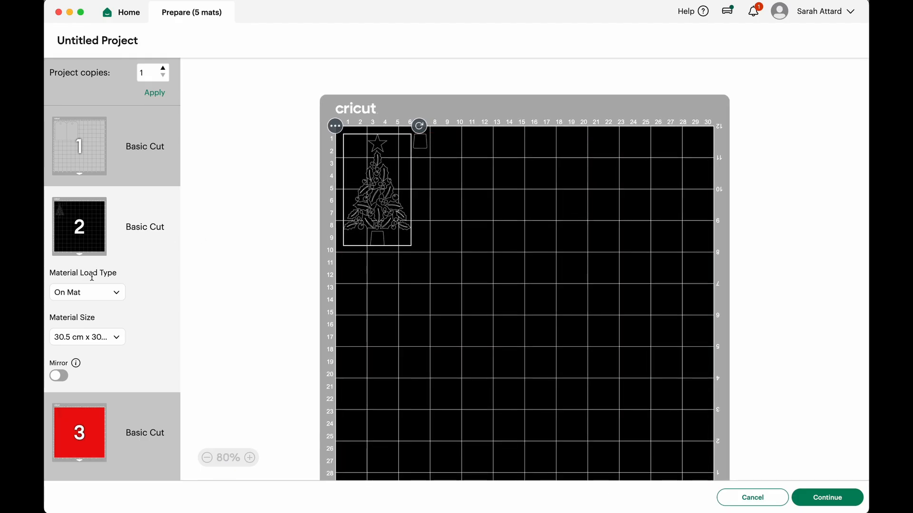
scroll(90, 280, down, 3)
click(84, 338)
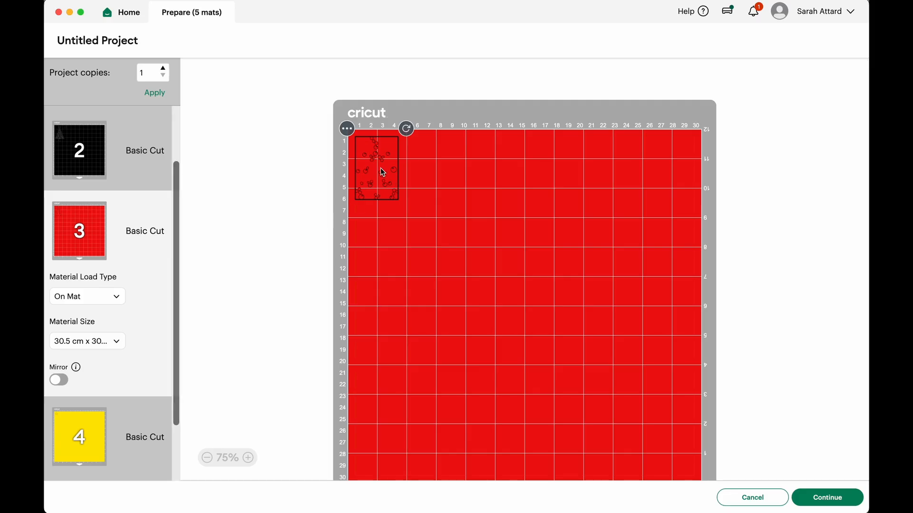
click(92, 426)
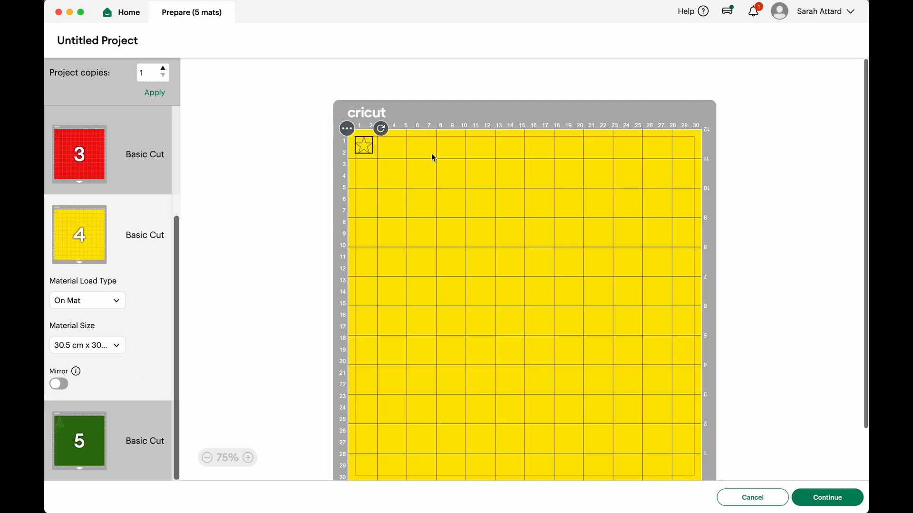
click(76, 452)
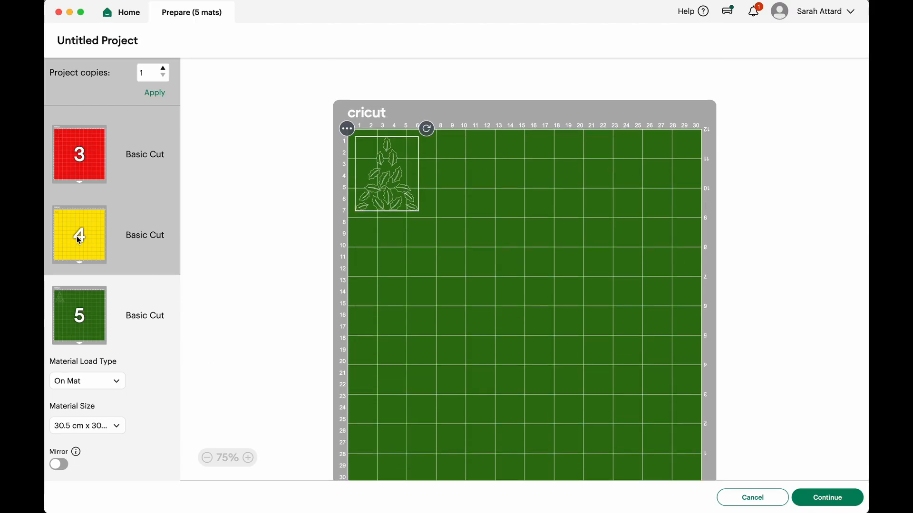
scroll(79, 240, up, 3)
click(92, 143)
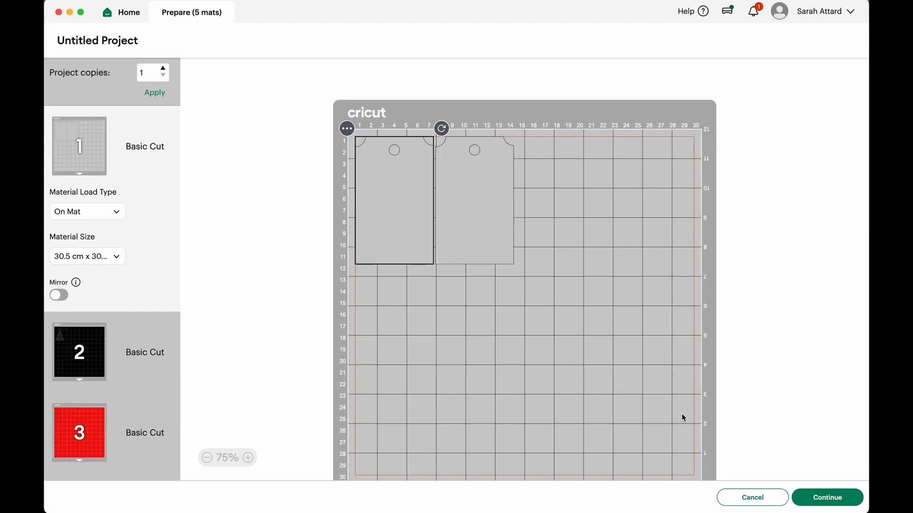
Continue to the cutting setup and set the grey tag mat's base material to Cardstock (for intricate cuts).
click(827, 500)
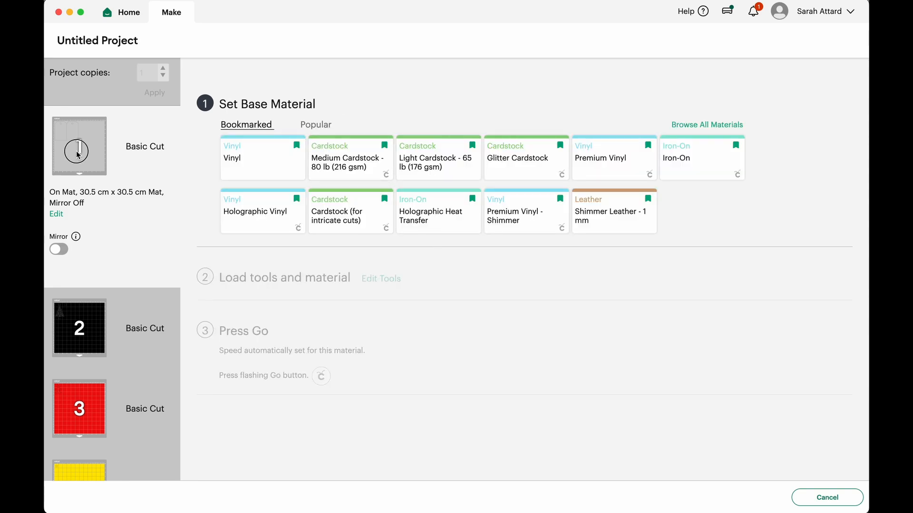
mouse_move(78, 155)
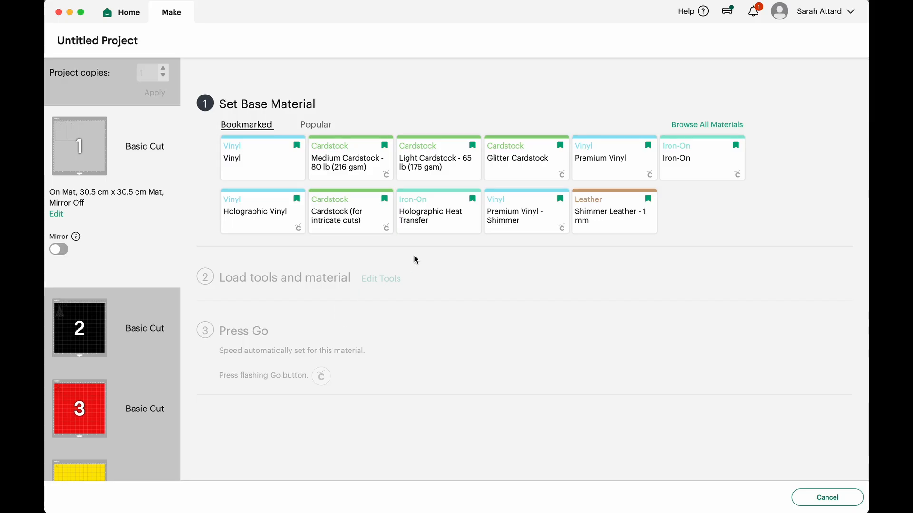
click(348, 216)
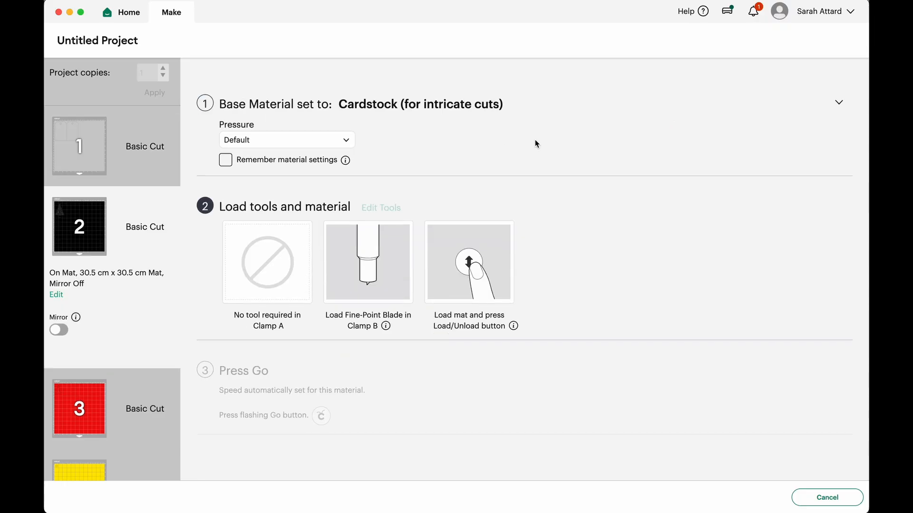
Preview the black mat and set its base material to Premium Vinyl with More pressure.
mouse_move(91, 221)
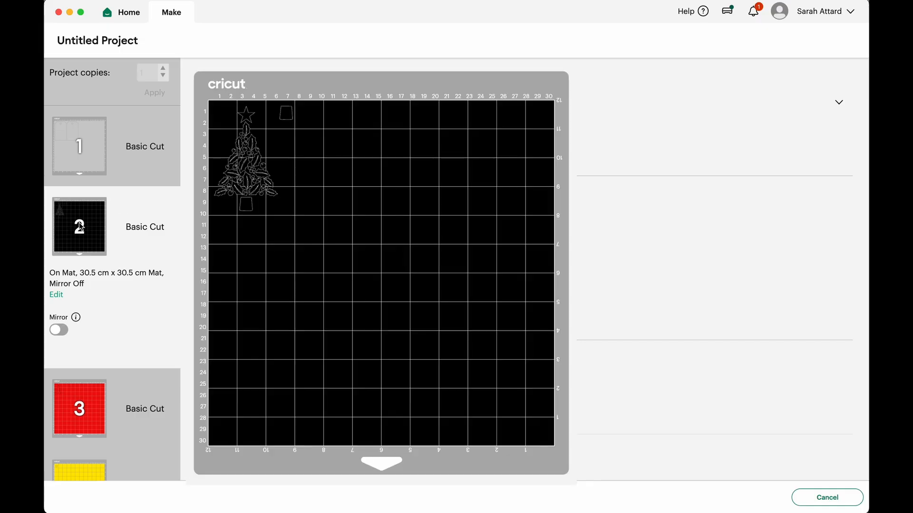
scroll(76, 227, down, 2)
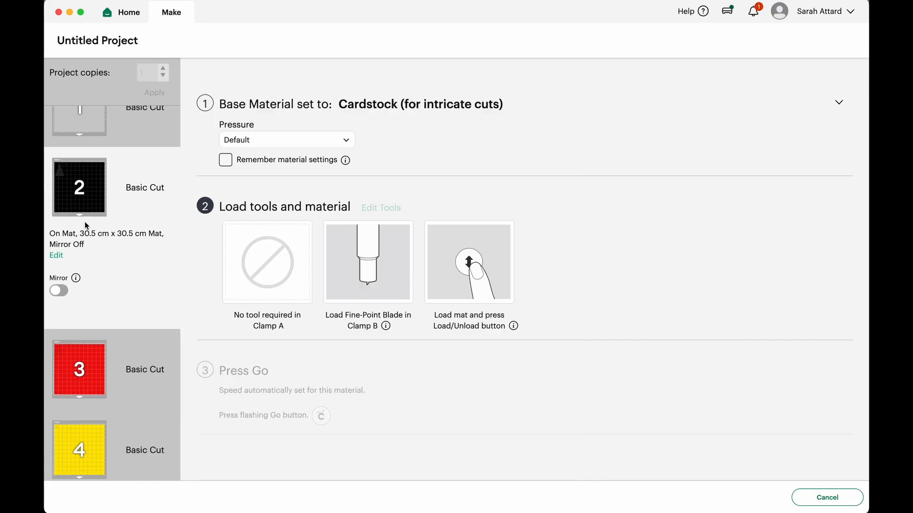
mouse_move(87, 193)
click(378, 105)
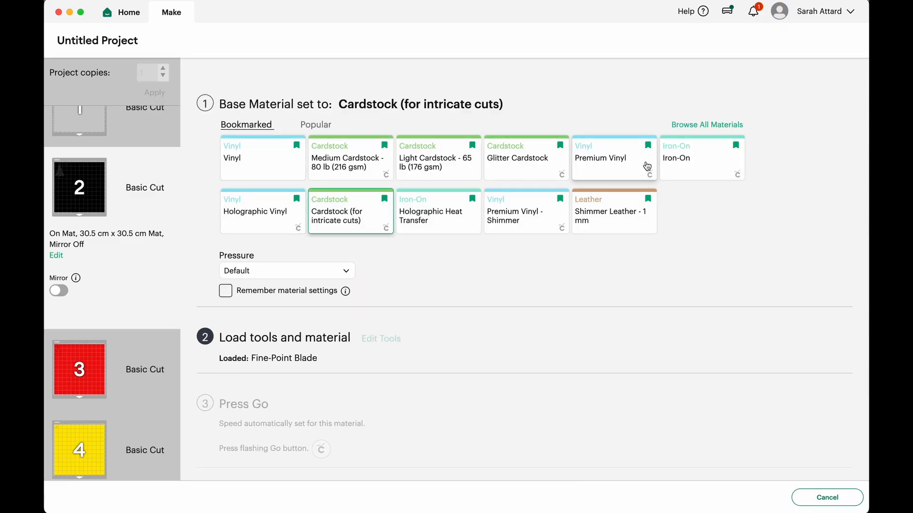
click(613, 158)
click(343, 139)
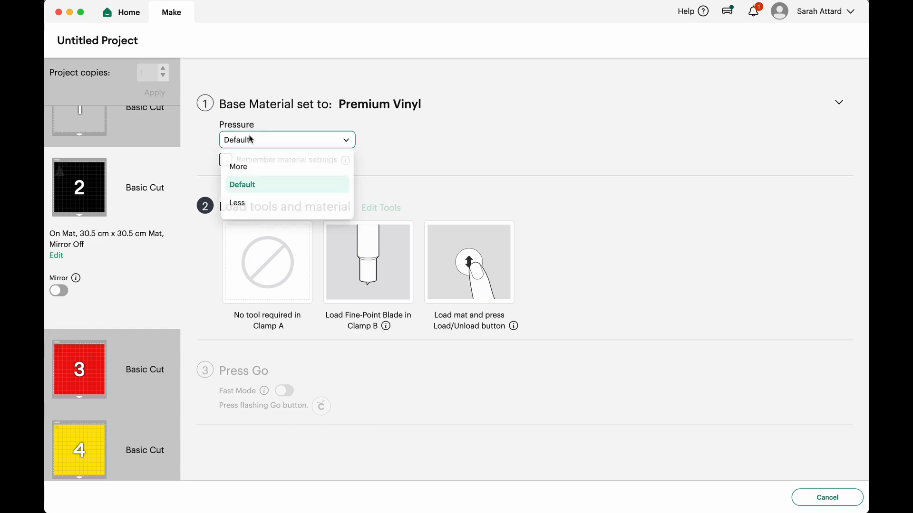
click(240, 167)
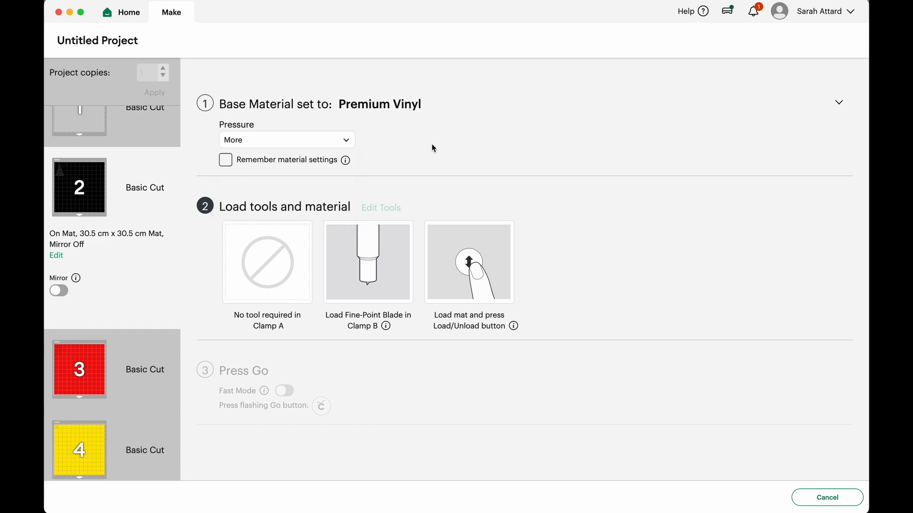
Look through the red, yellow and green mats in the cutting setup and preview the yellow mat's layout.
click(64, 368)
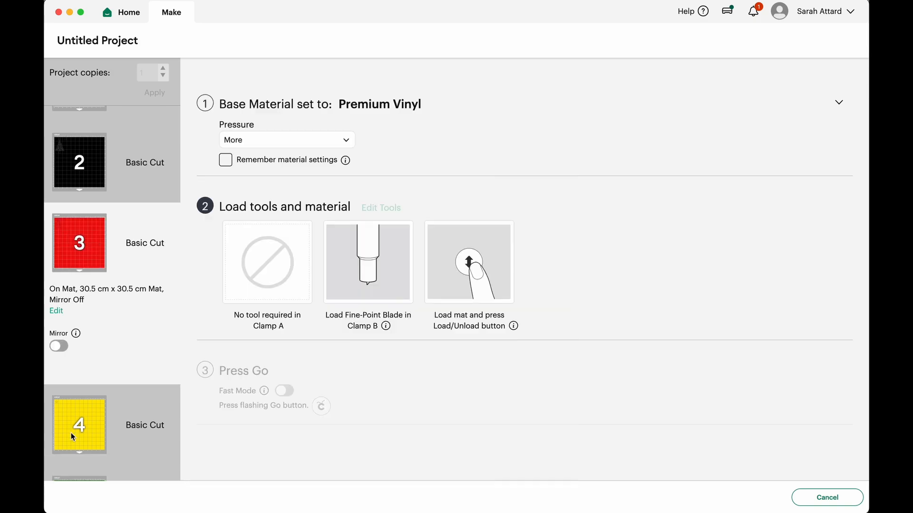
click(70, 432)
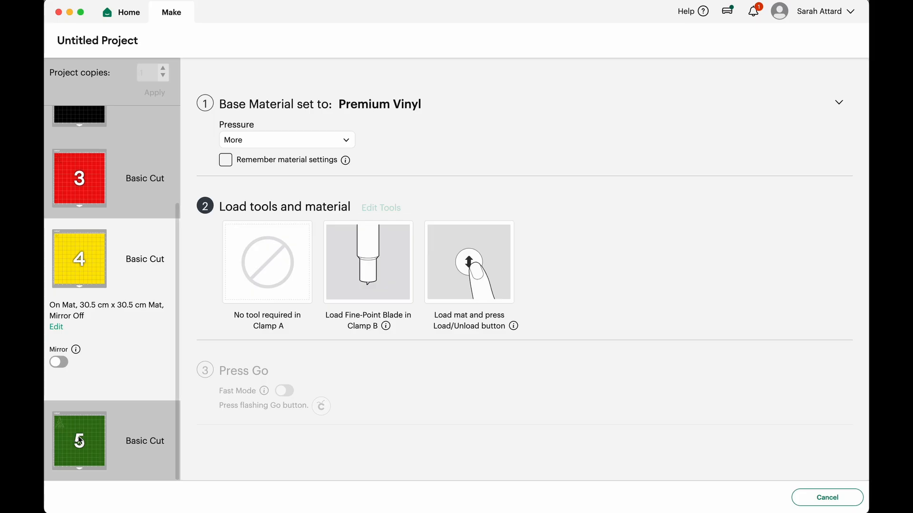
click(78, 436)
mouse_move(104, 261)
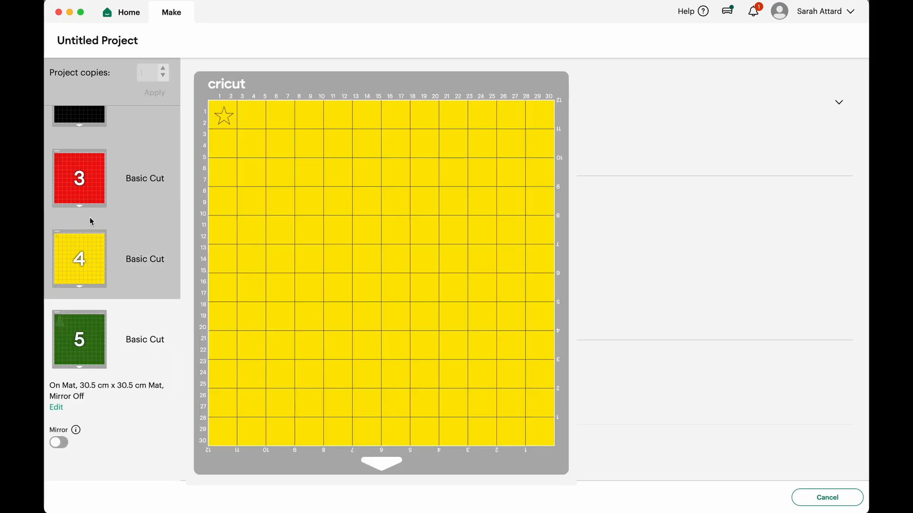
Return to the red berry mat and set its base material to Holographic Vinyl with More pressure.
click(90, 167)
scroll(90, 169, up, 2)
scroll(89, 191, down, 1)
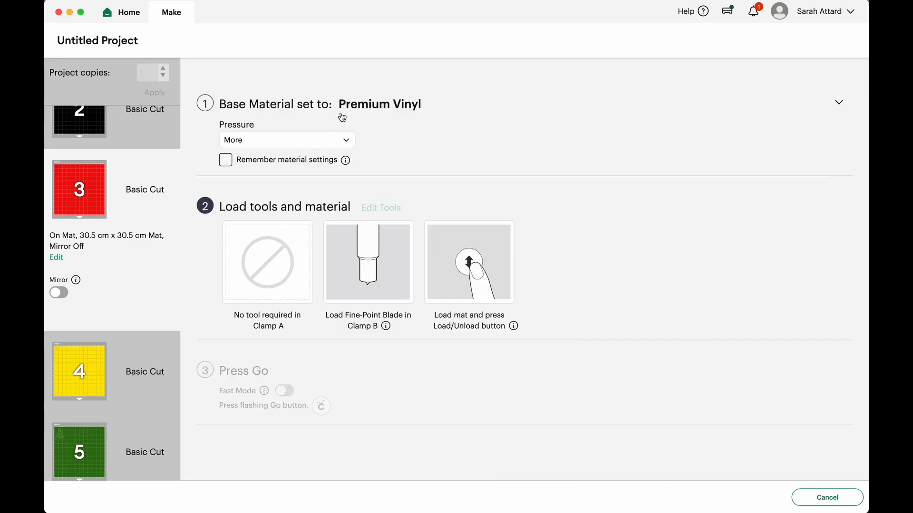
click(364, 105)
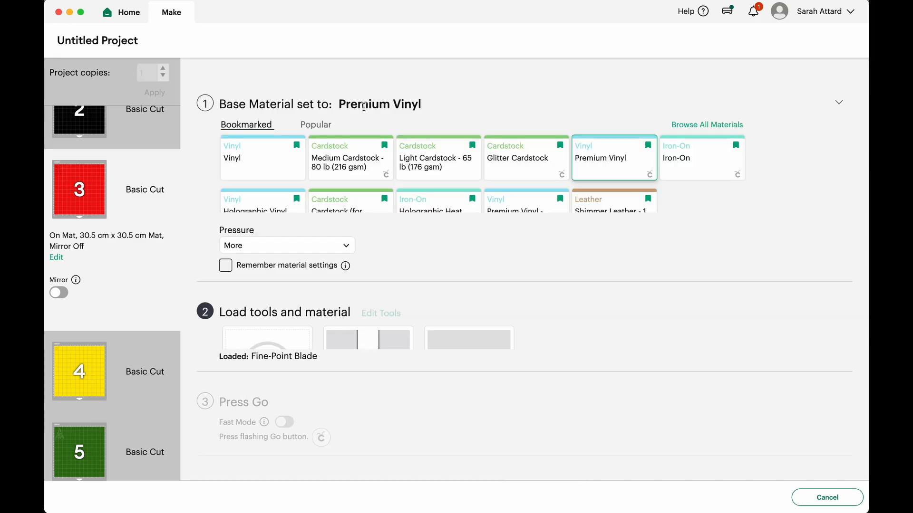
click(261, 218)
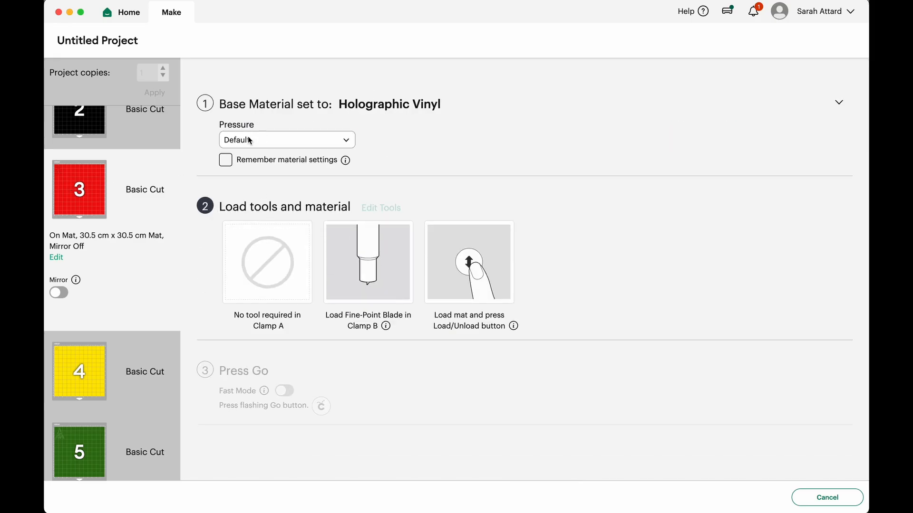
click(249, 140)
click(240, 163)
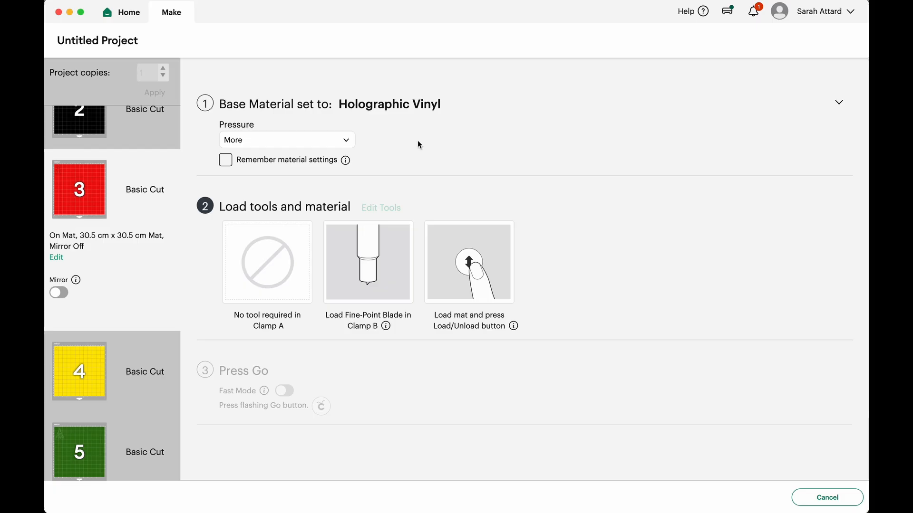